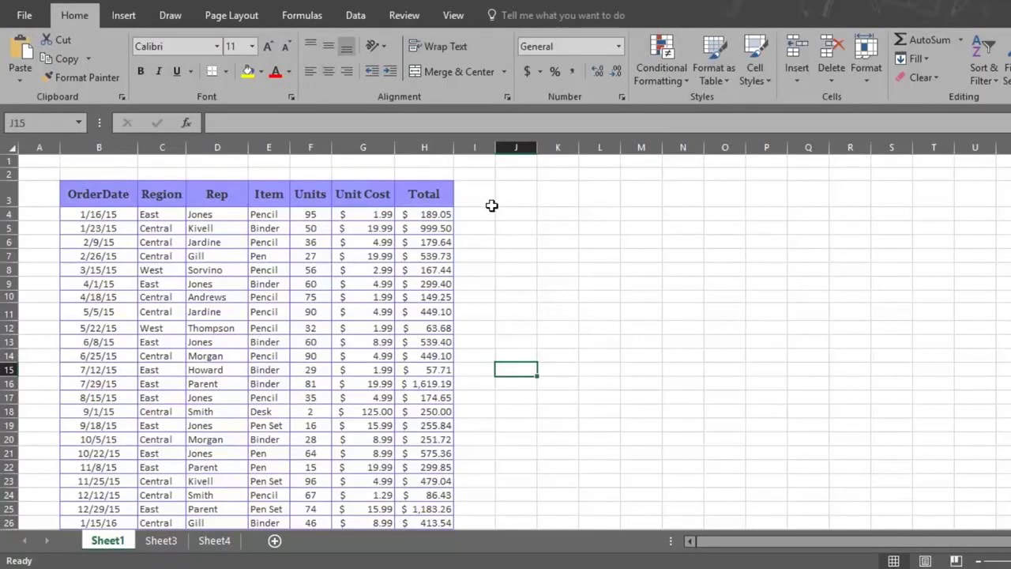
Select the sales data range B3:H46 as the PivotTable source.
scroll(492, 205, down, 5)
scroll(487, 206, down, 3)
scroll(486, 207, up, 7)
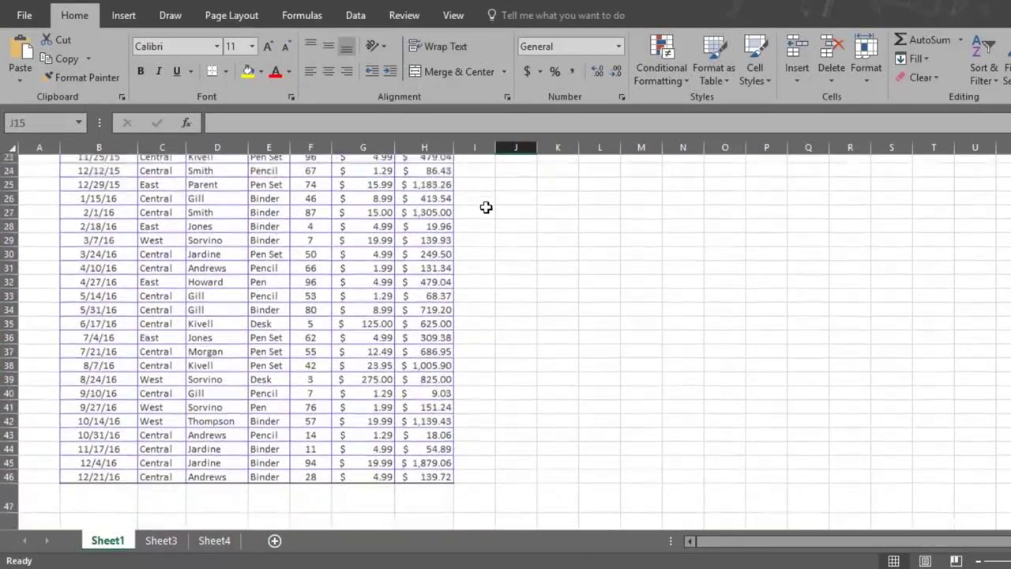
scroll(486, 207, up, 1)
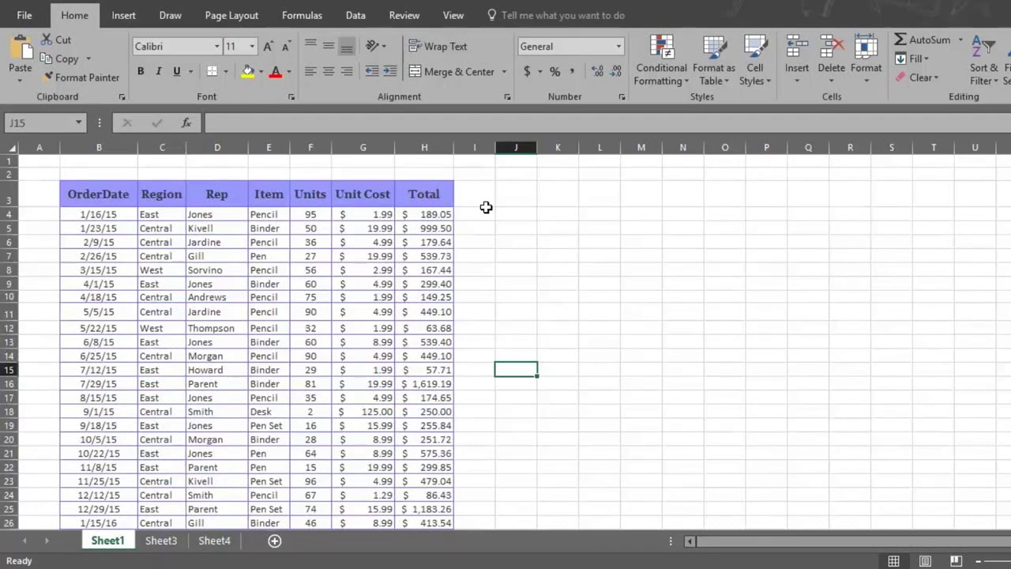
drag(76, 212, 420, 469)
Insert a PivotTable from that range onto a new worksheet.
scroll(420, 468, up, 7)
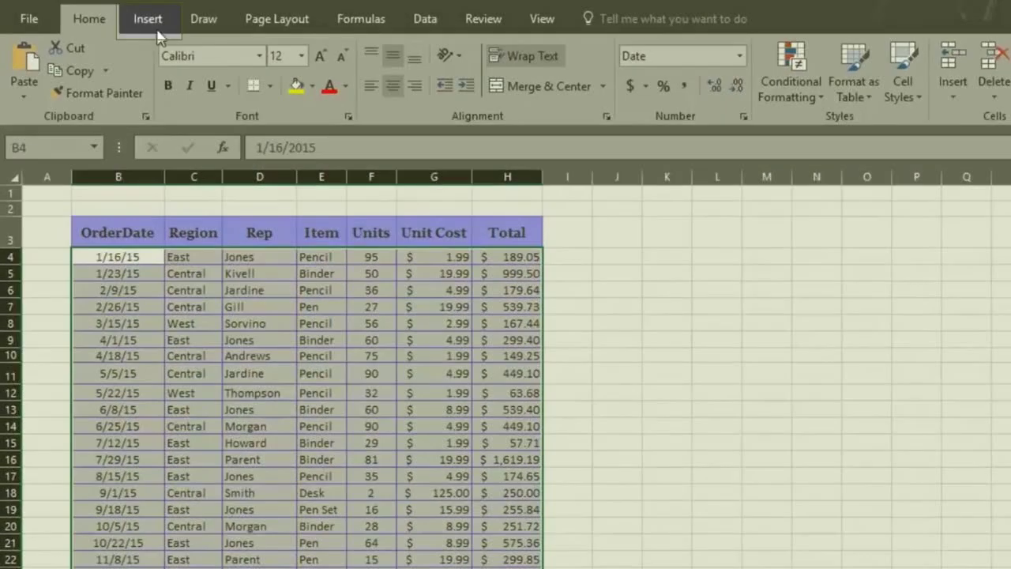
click(130, 16)
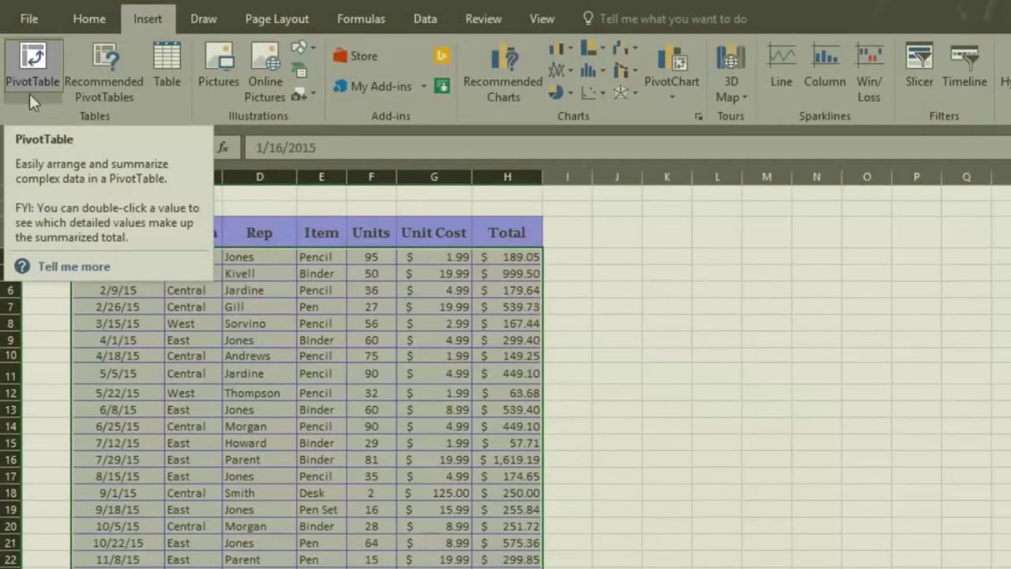
click(30, 93)
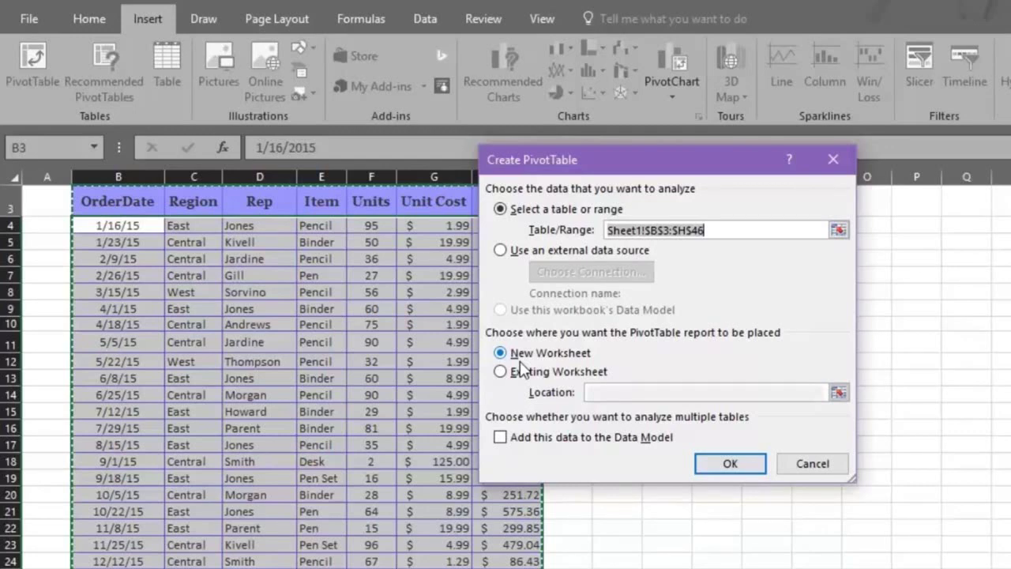
click(729, 464)
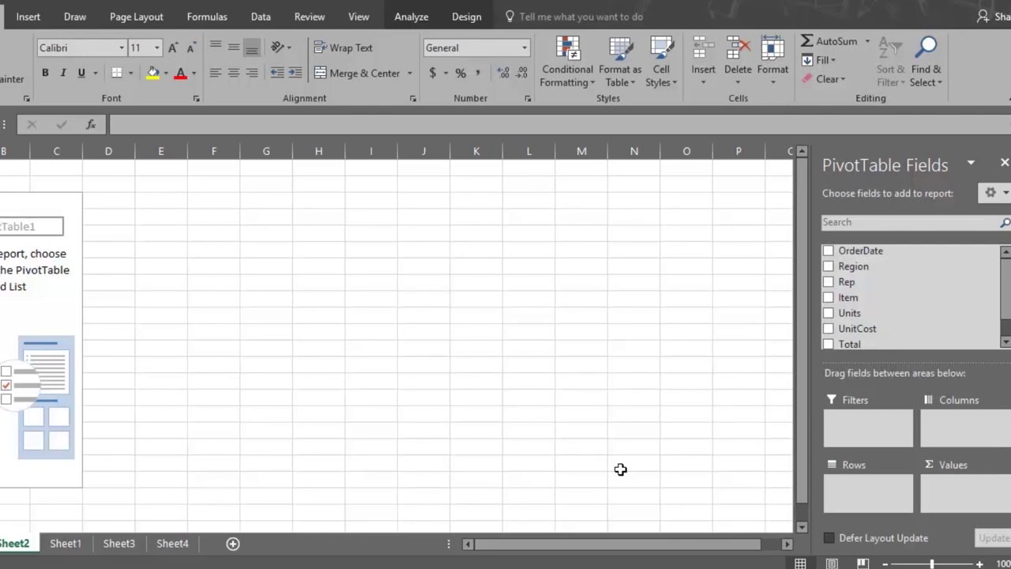
Deselect and reselect the empty PivotTable to bring back its PivotTable Fields list.
click(328, 285)
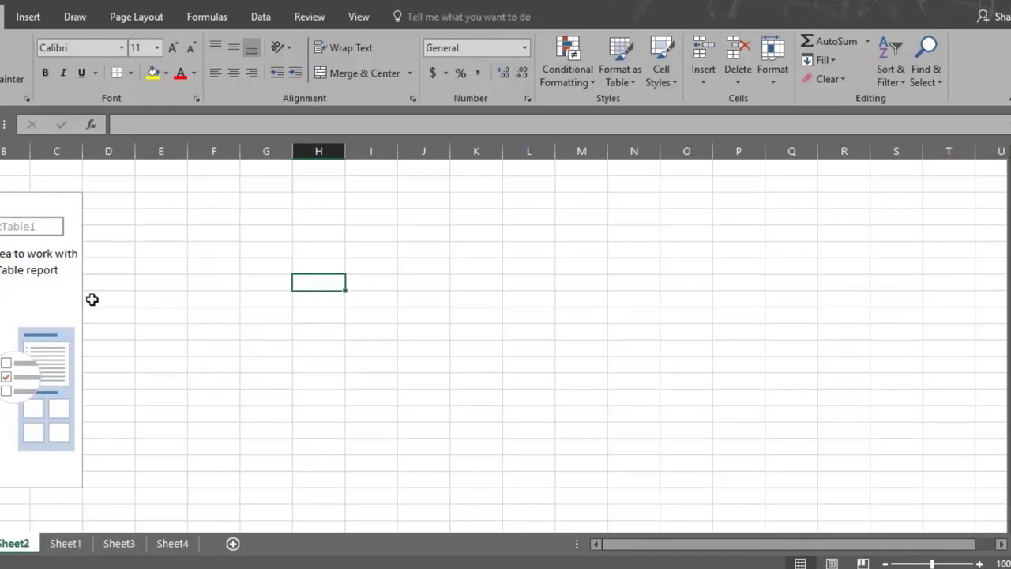
click(11, 229)
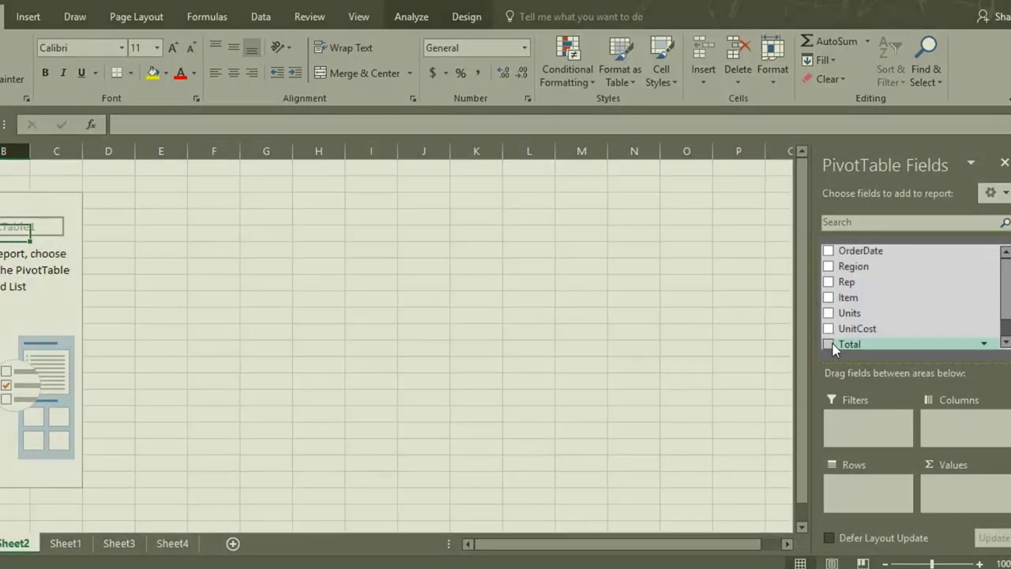
Sum Total by Region: Central 11139.07, East 6002.09, West 2486.72, Grand Total 19627.88.
click(829, 345)
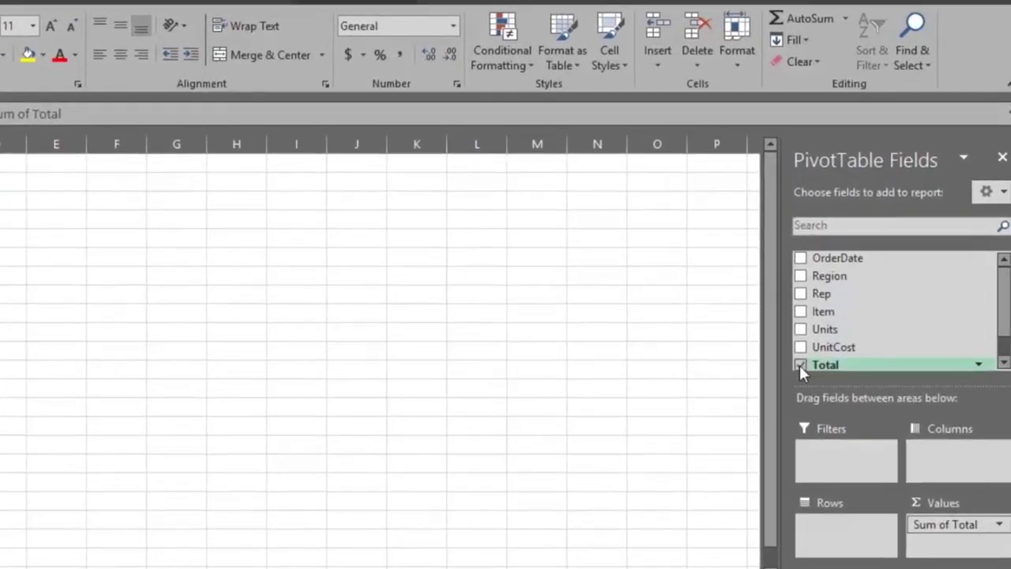
click(917, 344)
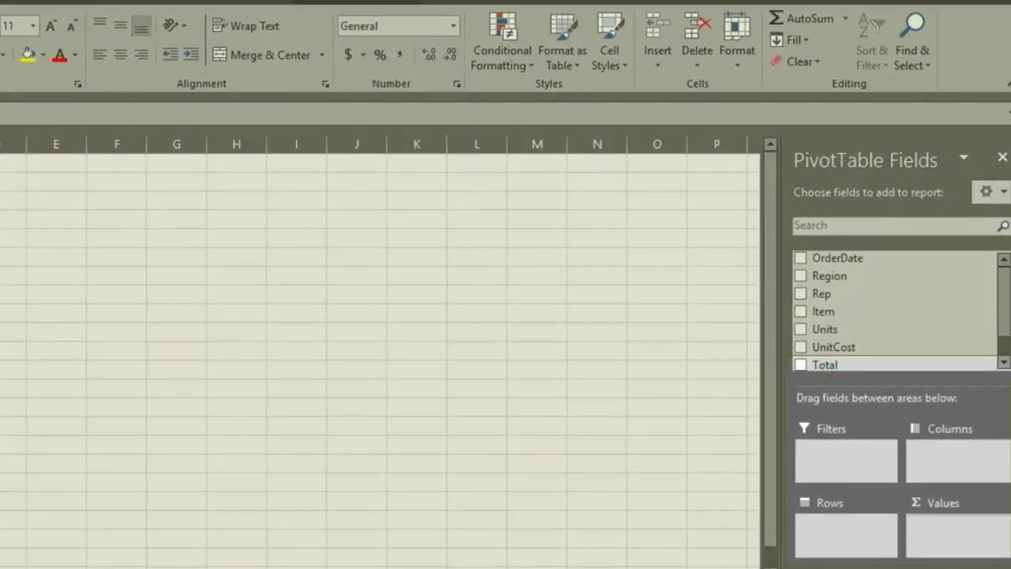
drag(825, 364, 953, 542)
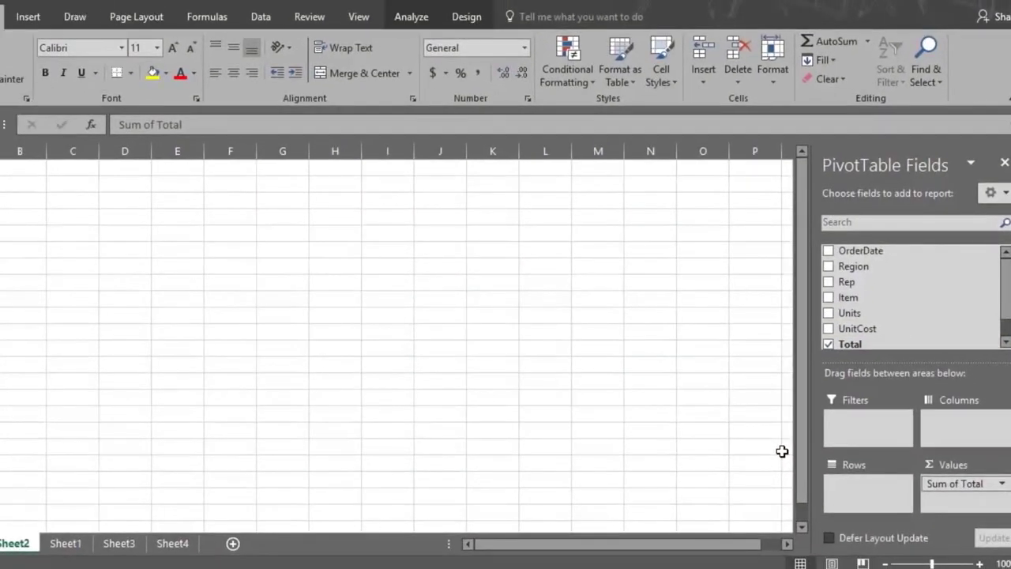
click(828, 267)
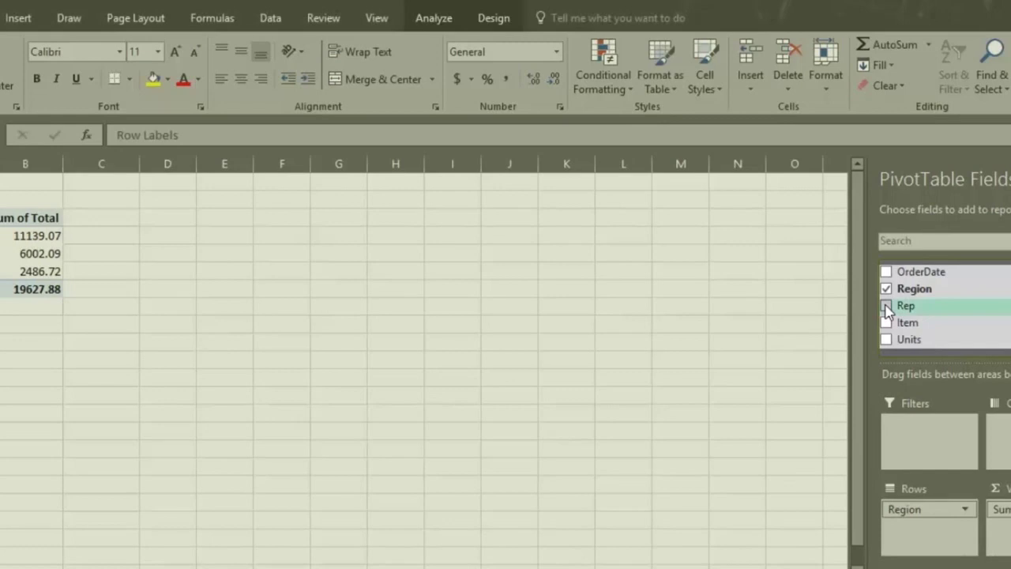
Add Rep under Region in Rows and Sum of Units as a second value column (total 2121).
click(886, 306)
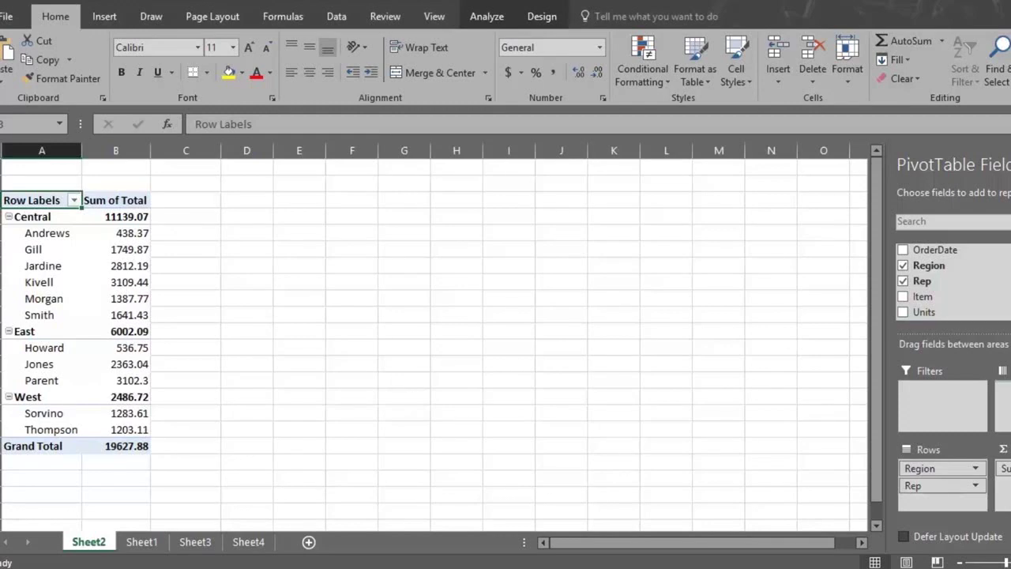
click(903, 312)
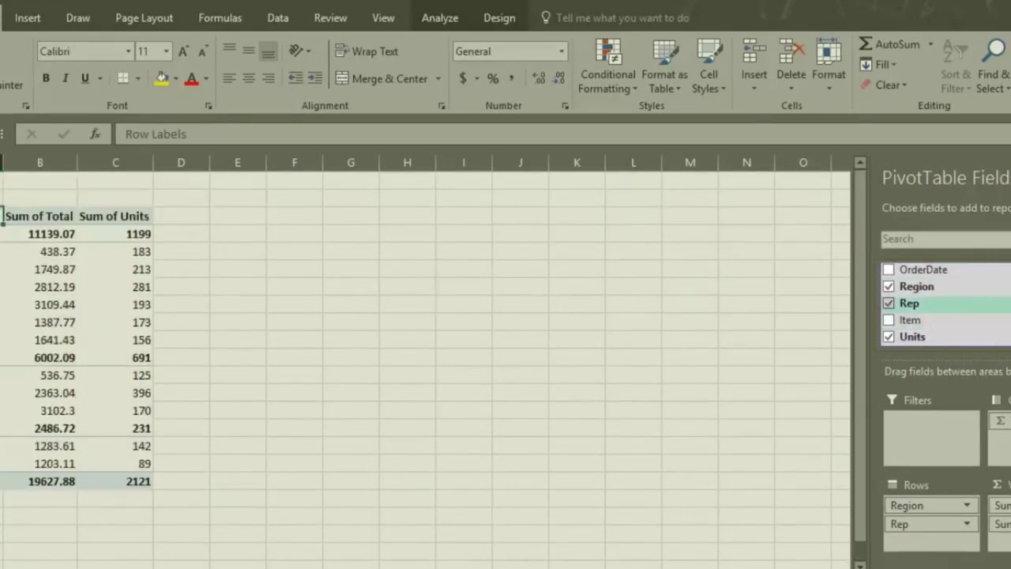
scroll(987, 316, down, 2)
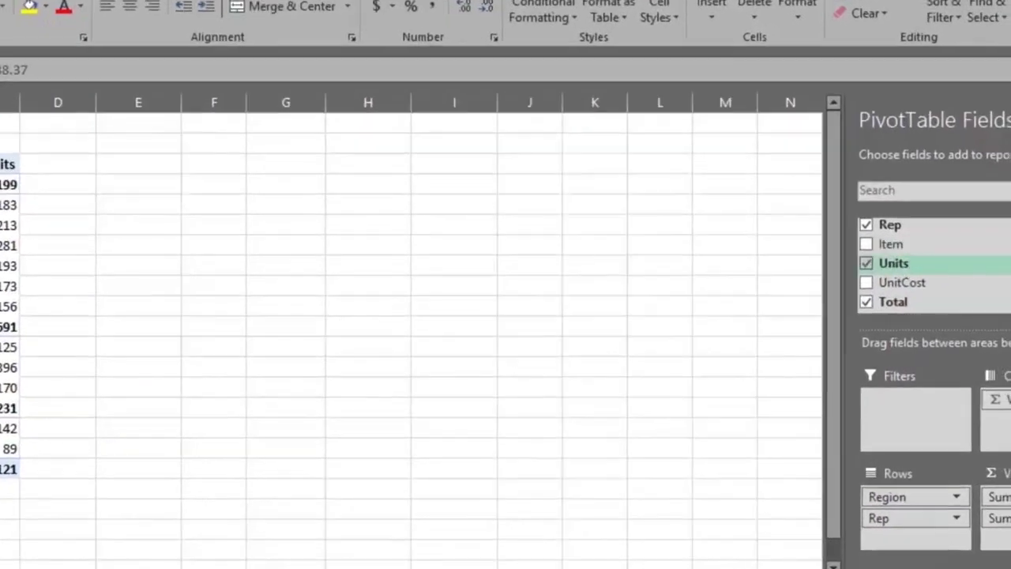
Remove the Region, Rep, Units and Total fields to empty the PivotTable.
scroll(980, 279, up, 2)
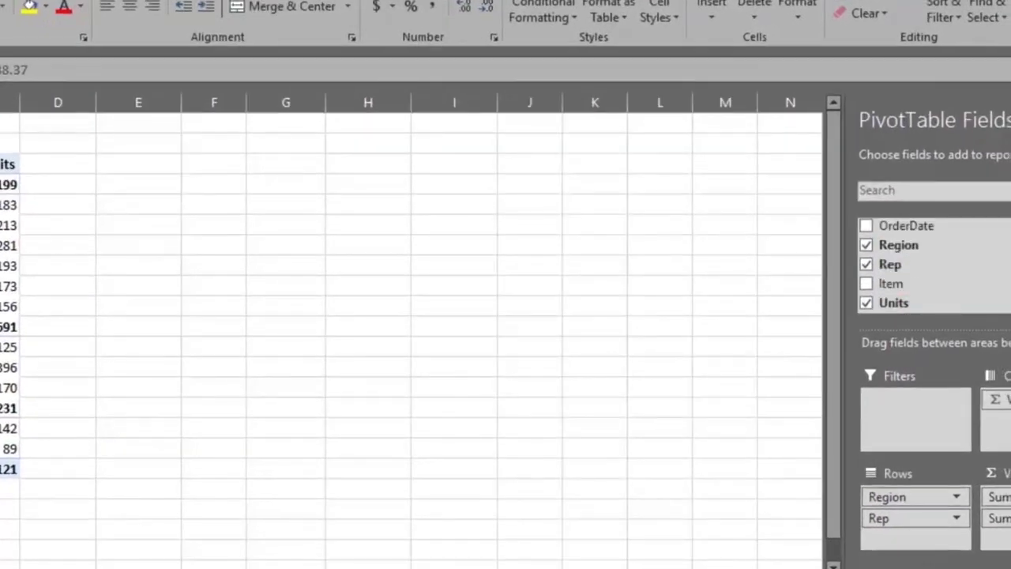
click(867, 245)
click(868, 264)
click(866, 303)
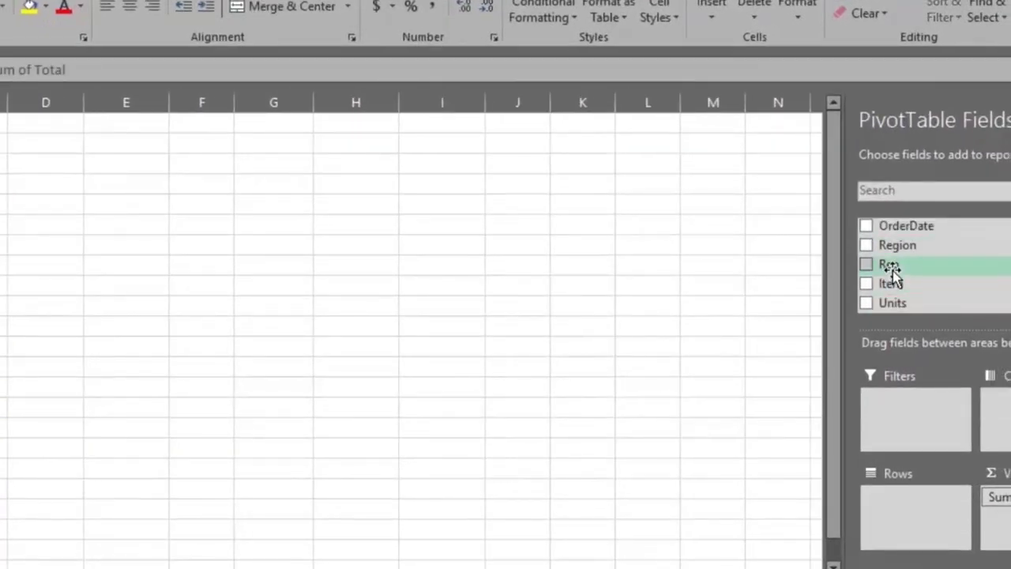
scroll(889, 276, down, 3)
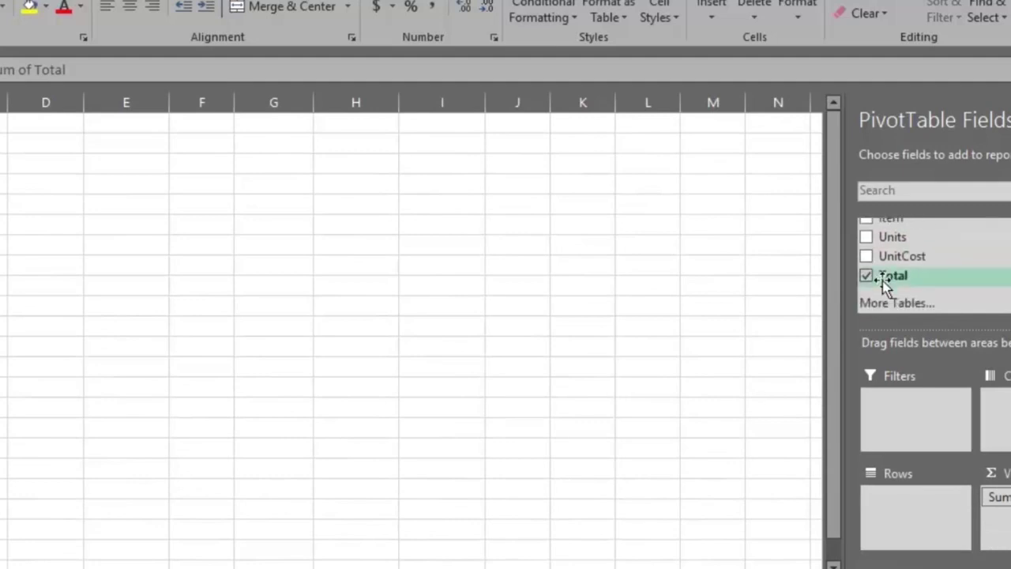
click(866, 276)
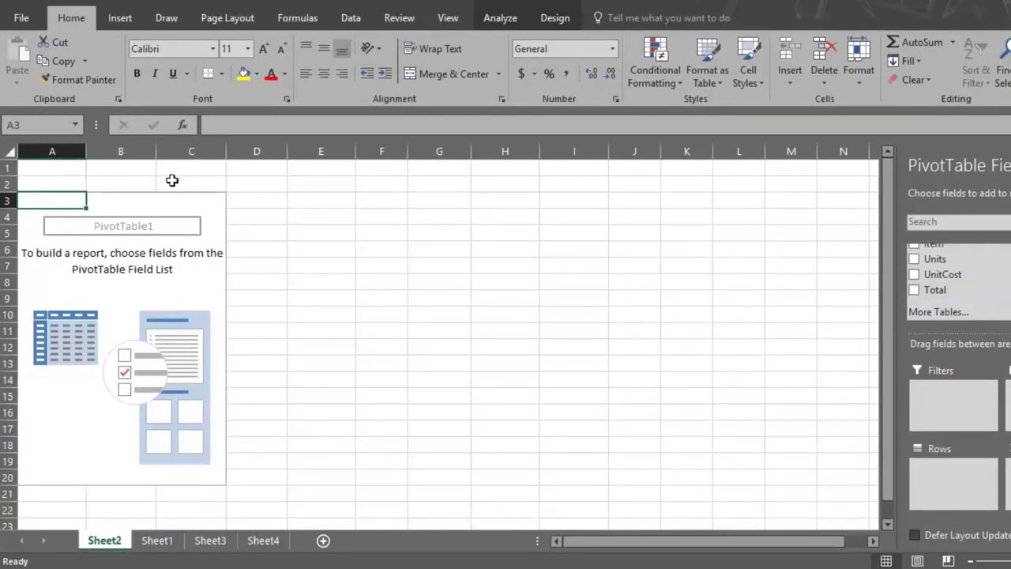
Enter the title 'TOTAL SALES BY REGION, REP AND UNIT' in C2.
click(184, 184)
text(TOTA)
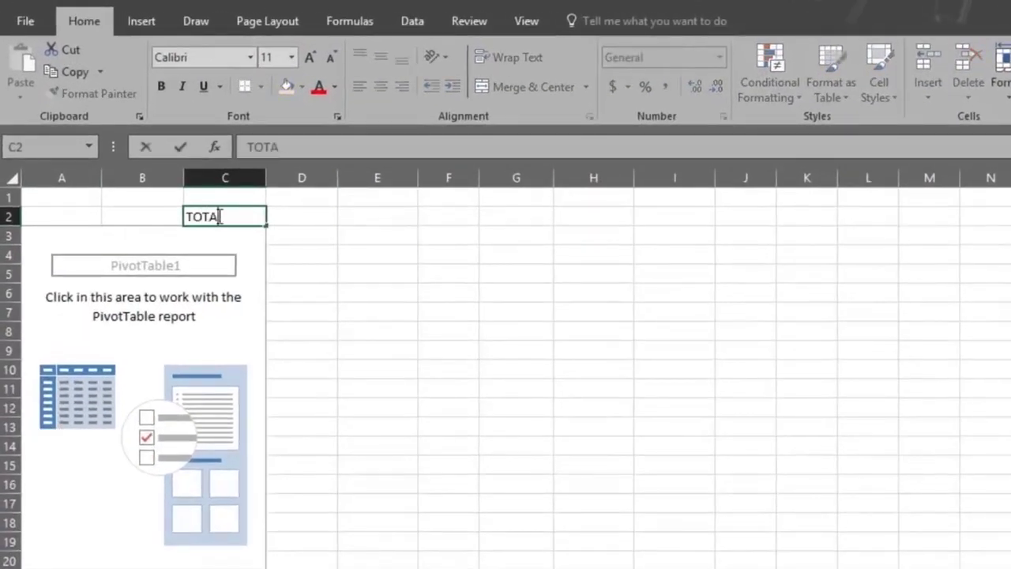
text(L SALES BY REGION, REP AND UNIT)
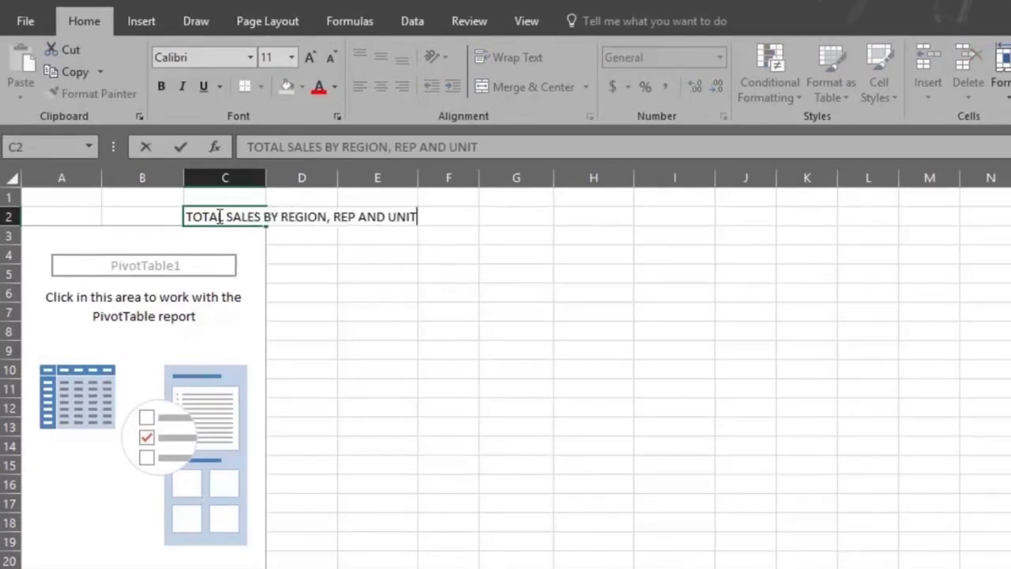
key(Return)
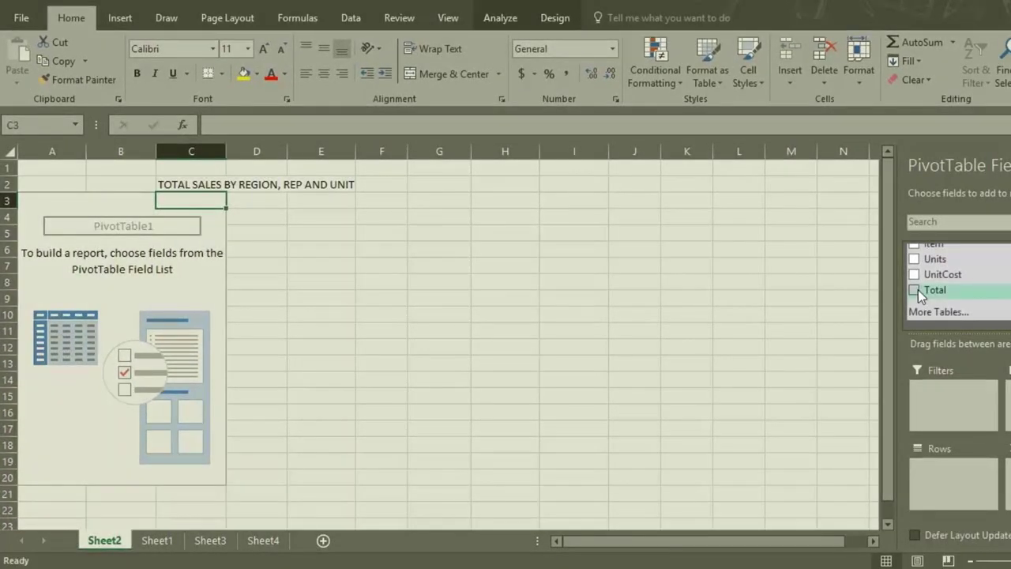
Rebuild the PivotTable as Sum of Total by Region and copy A3:B7.
click(914, 290)
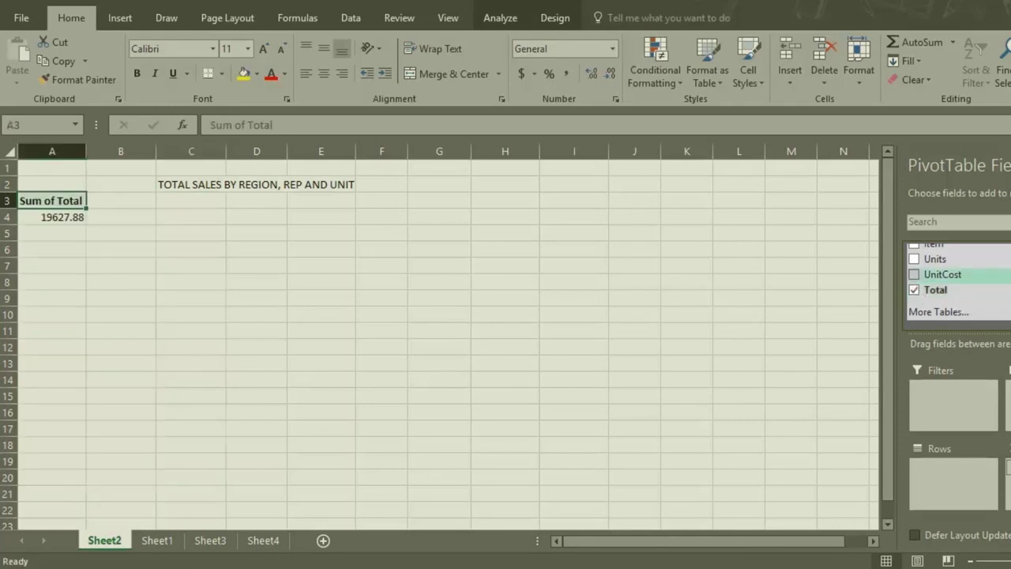
click(914, 266)
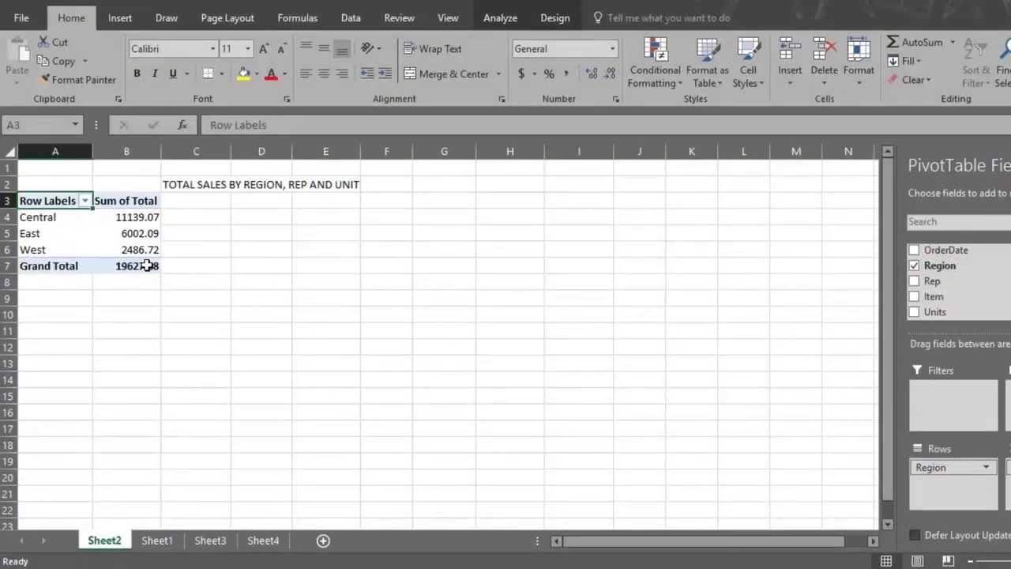
mouse_move(147, 266)
drag(147, 266, 68, 237)
right_click(70, 242)
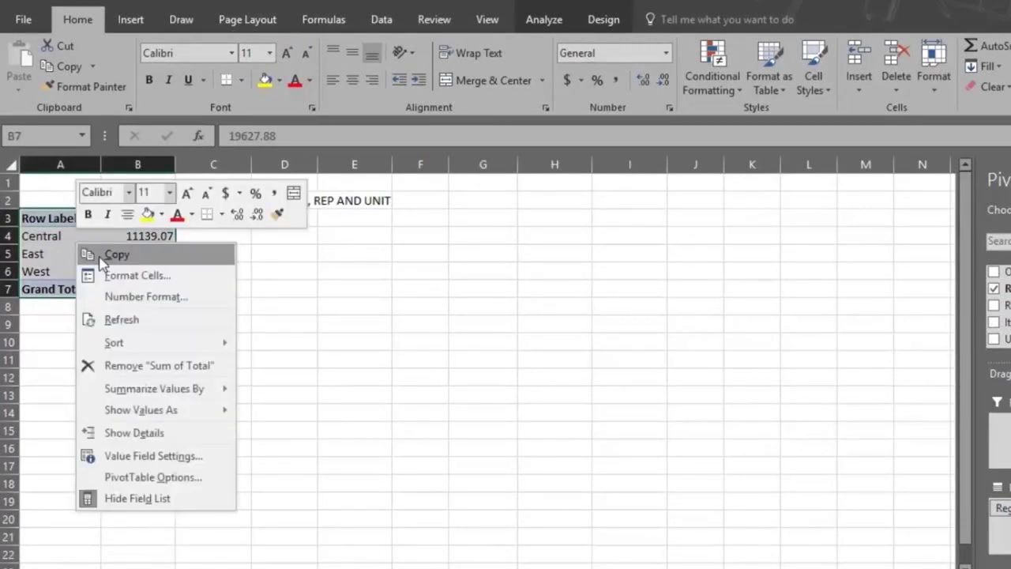
click(115, 254)
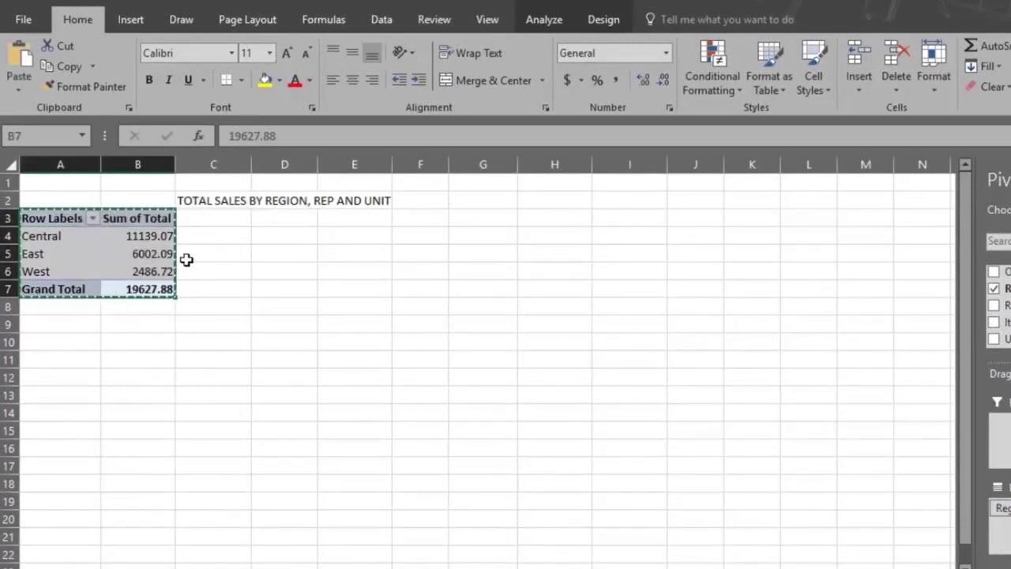
Paste the region summary as values into D3:E7, then add Rep back to Rows.
click(261, 219)
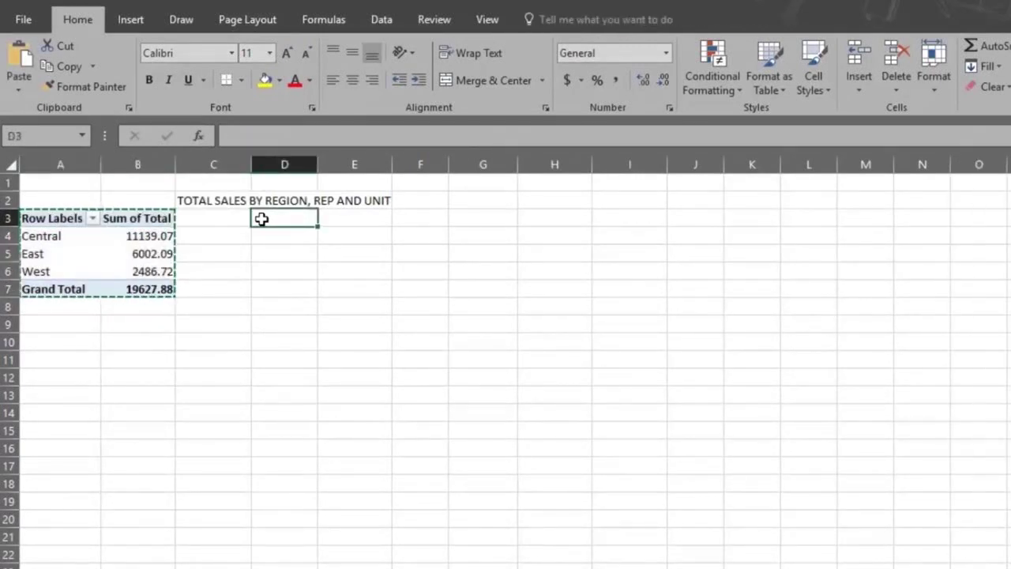
right_click(261, 219)
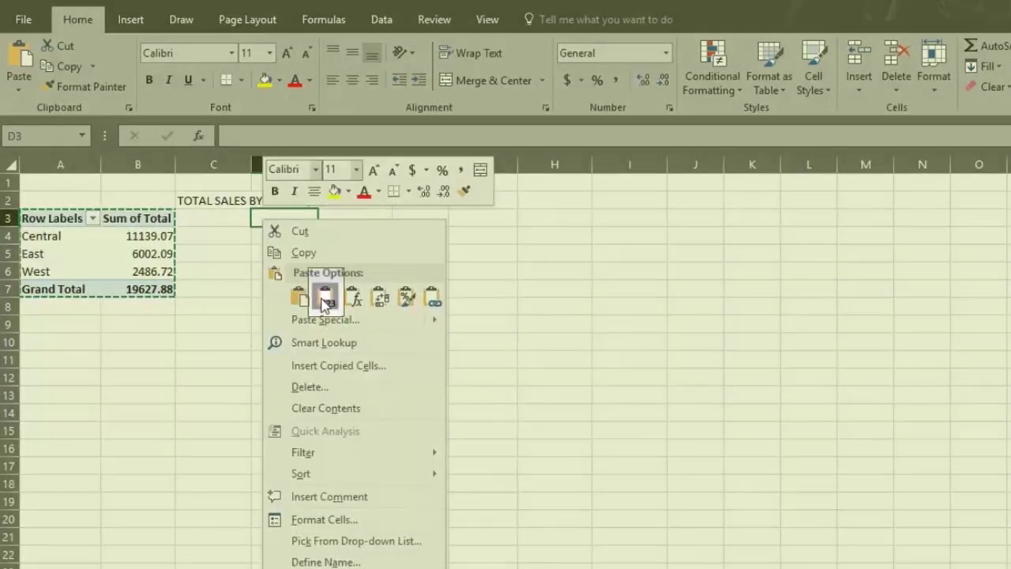
click(327, 304)
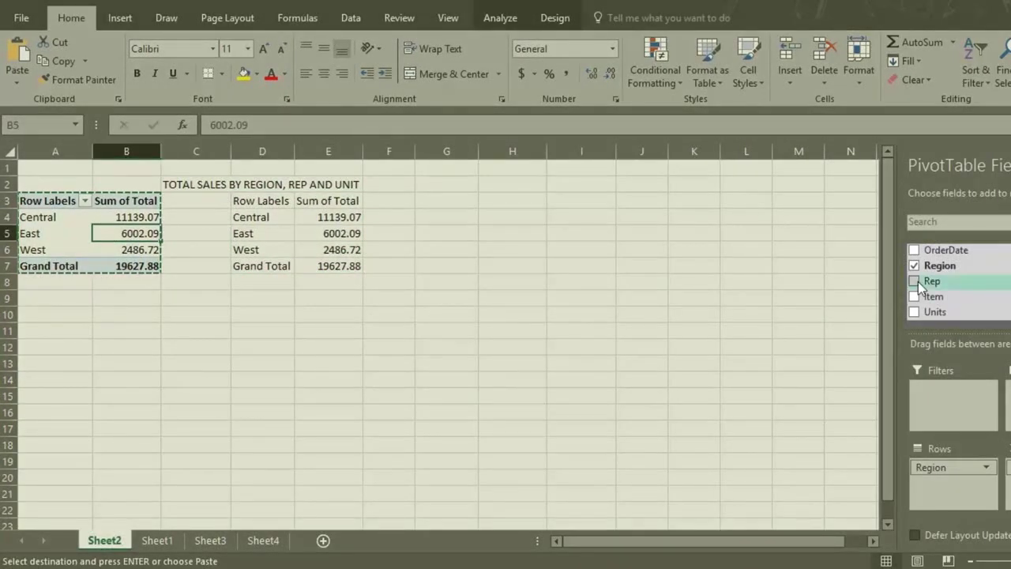
click(915, 281)
Add the Sum of Units column and copy the full Region, Rep and Units pivot.
click(917, 313)
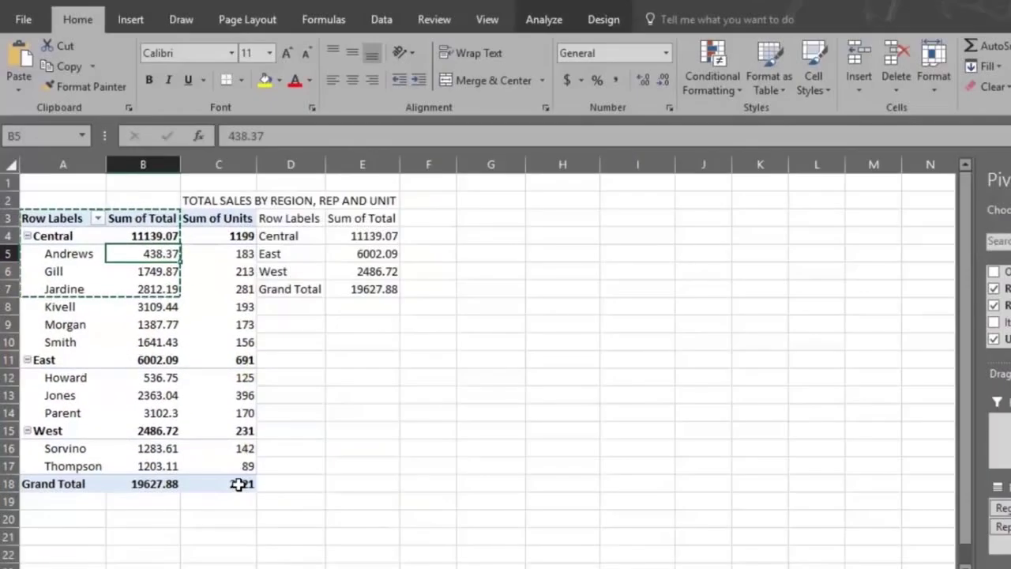
drag(239, 484, 35, 220)
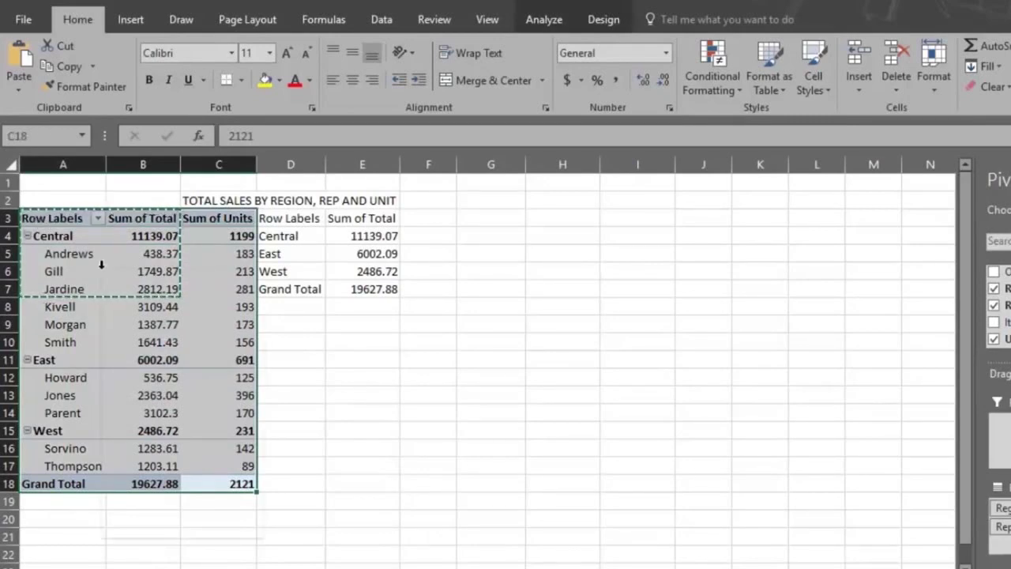
right_click(101, 268)
click(144, 282)
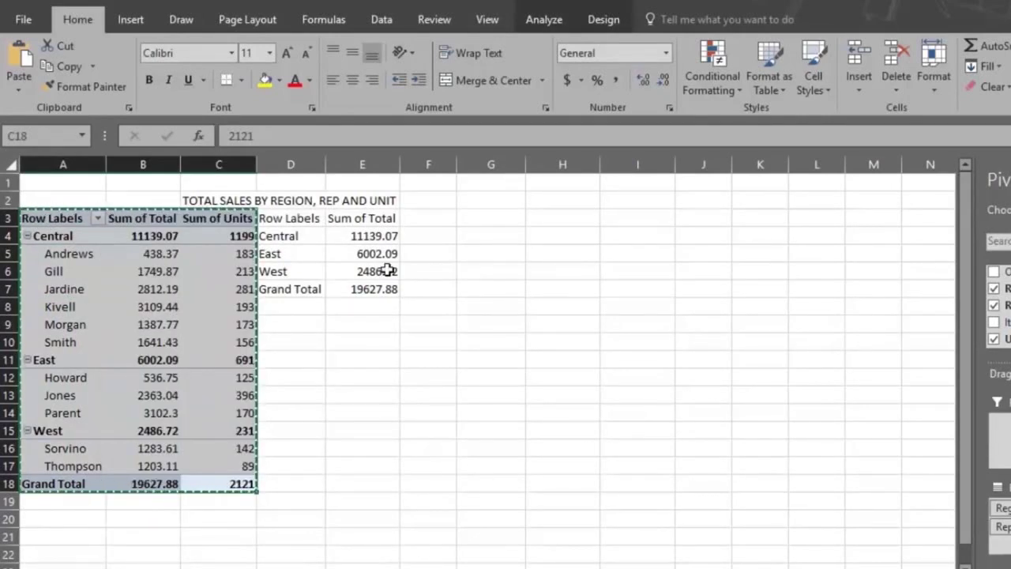
Paste the pivot as values into G3:I18, then deselect by clicking J9.
click(473, 221)
right_click(474, 220)
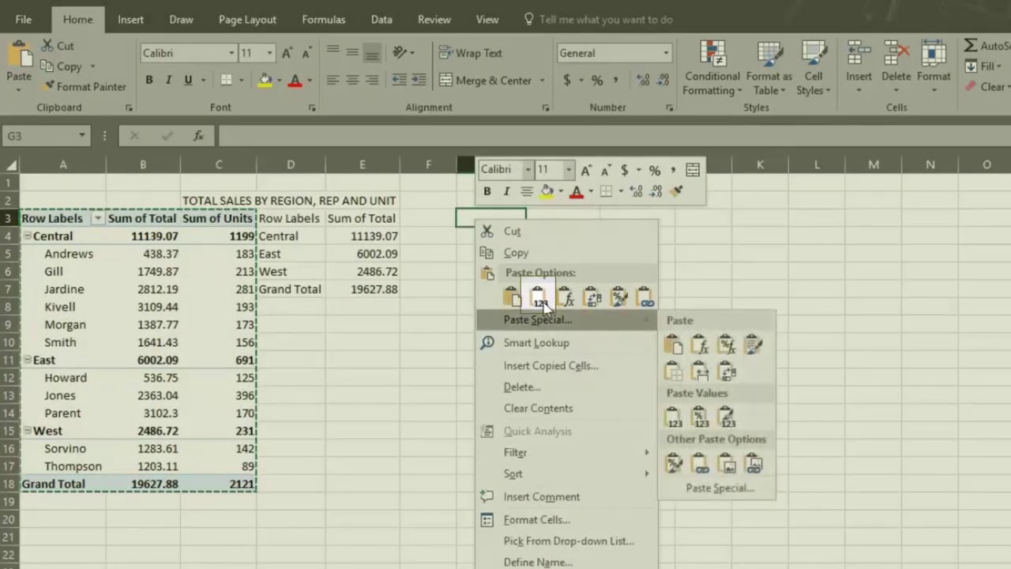
click(540, 298)
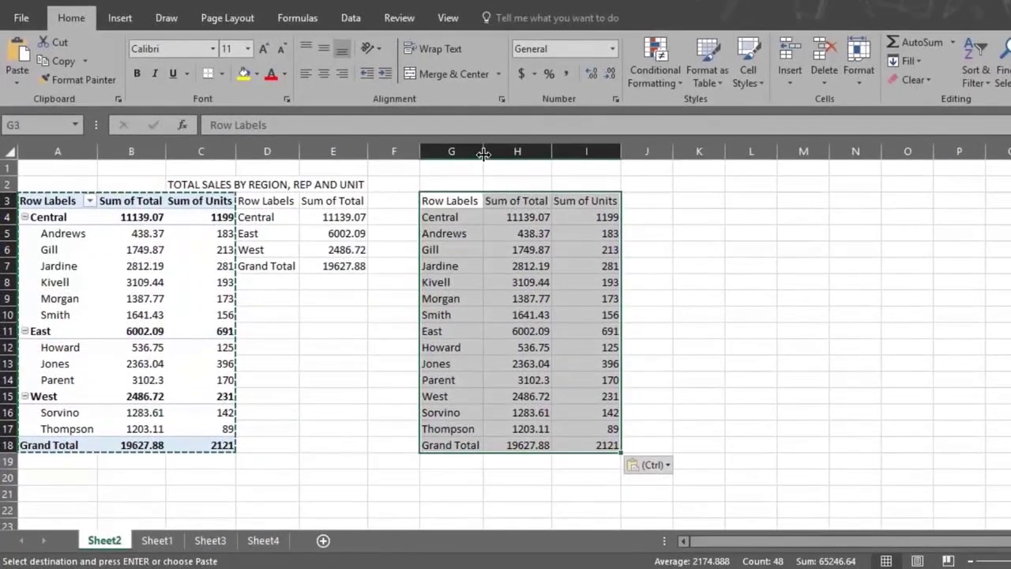
click(656, 302)
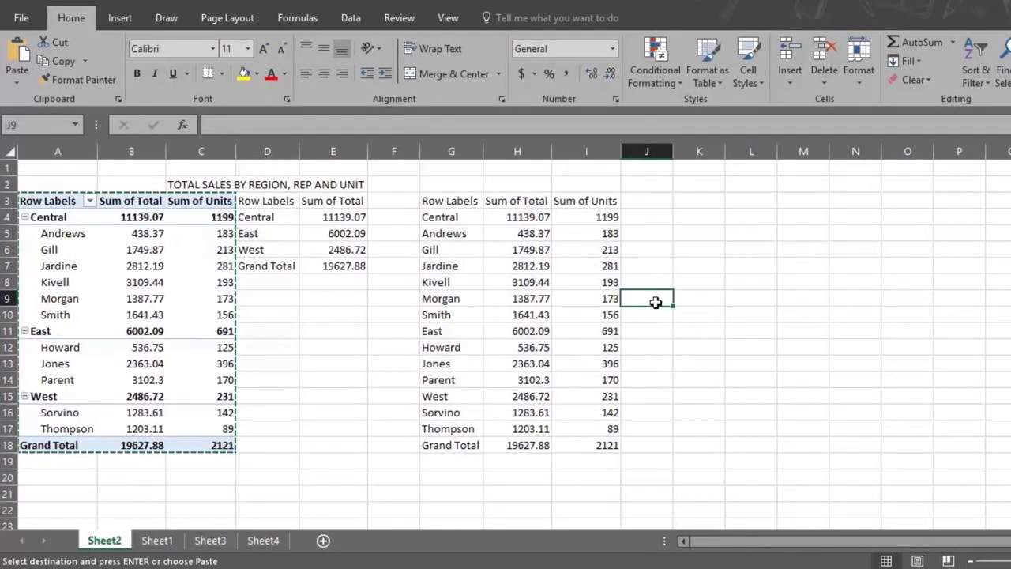